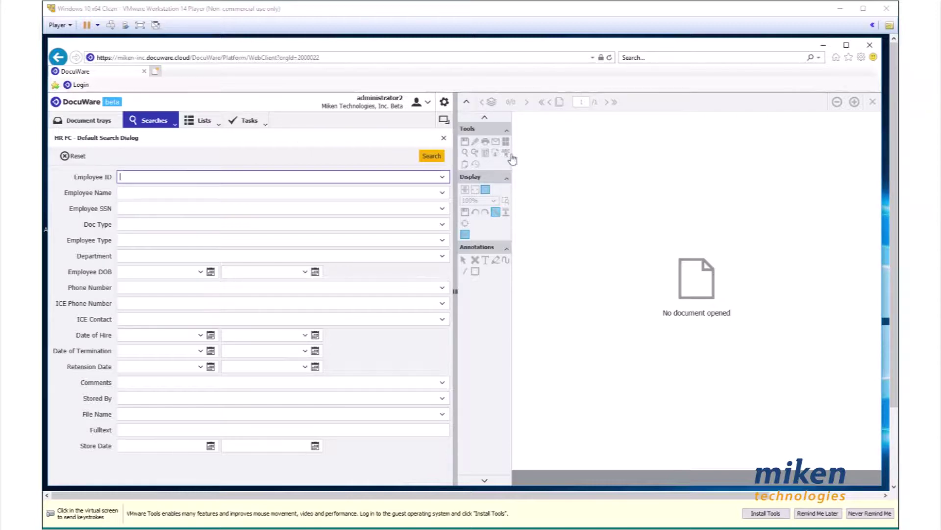
Run the HR FC search, which finds no documents, return to the search form, then switch to Outlook
left_click(426, 158)
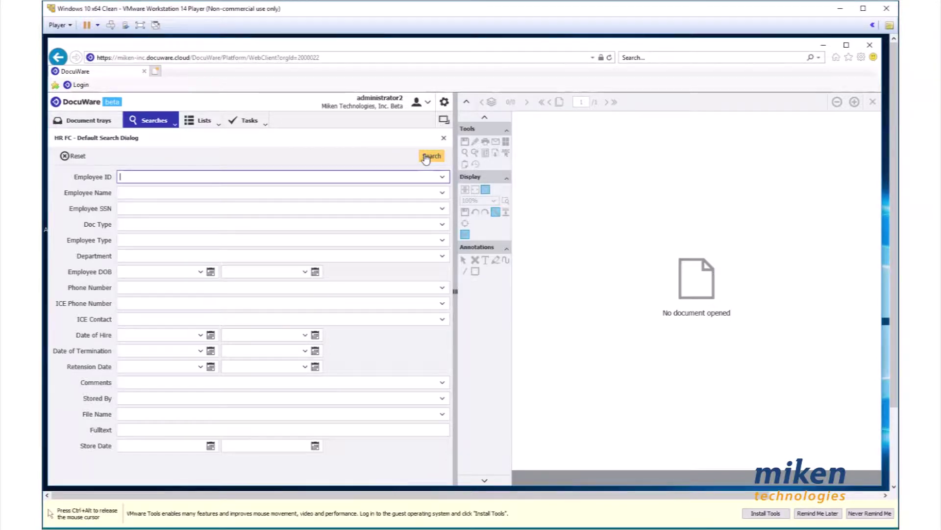
left_click(425, 158)
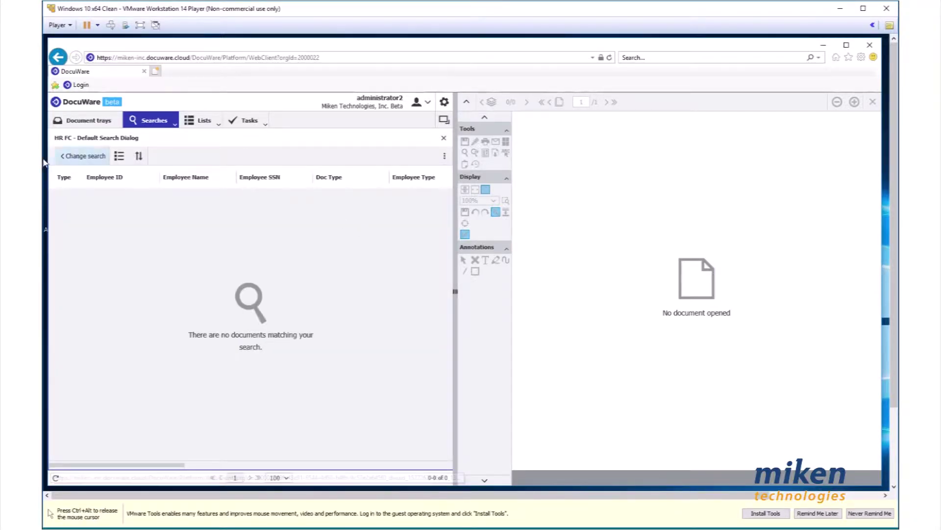
left_click(82, 155)
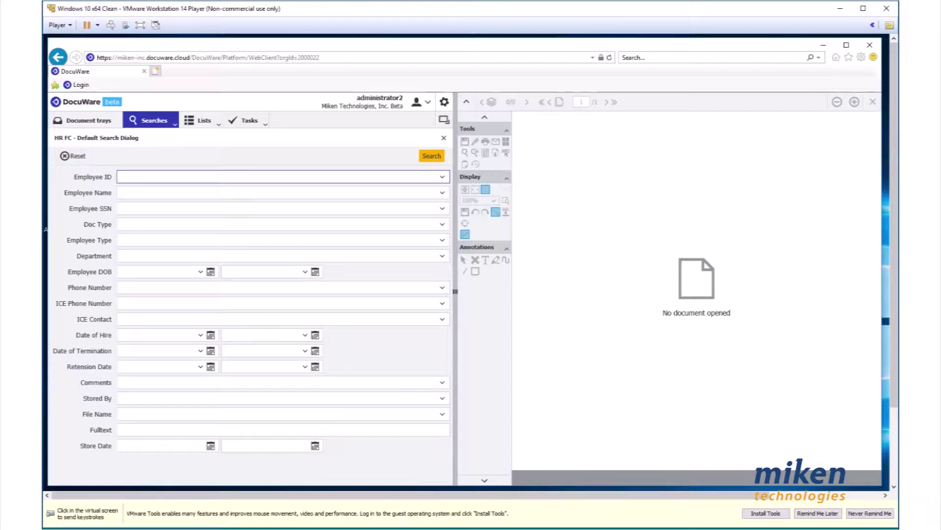
left_click(324, 480)
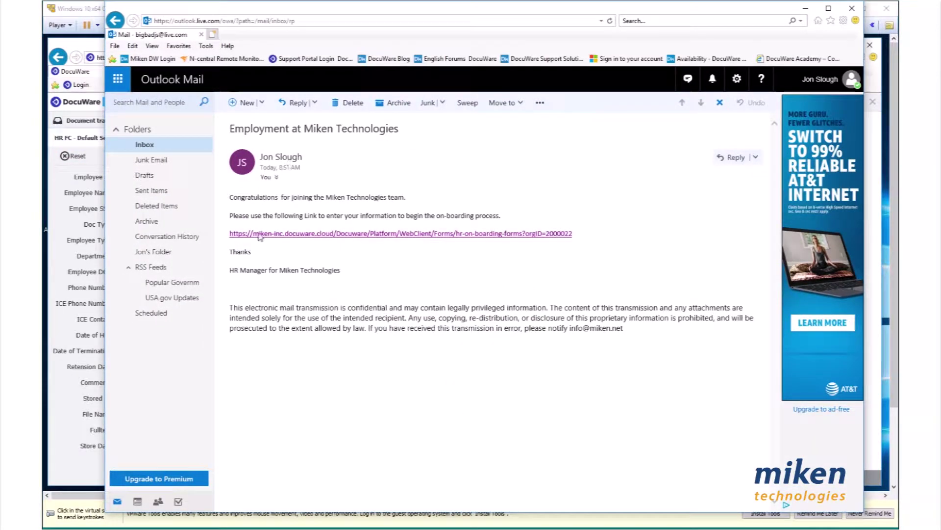
Open the hr-on-boarding-forms link in the 'Employment at Miken Technologies' email
left_click(425, 234)
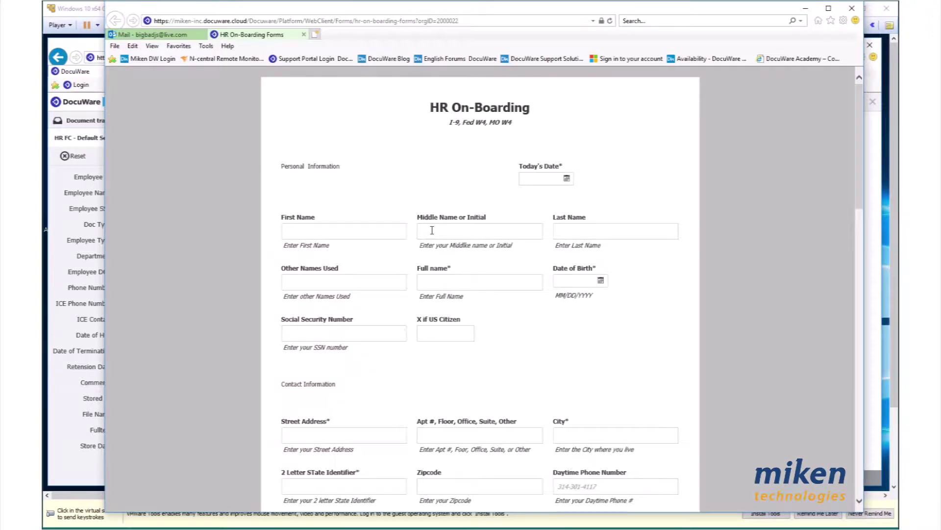
Fill in today's date 05/25/2018 and the employee's first, middle, last and full names
left_click(539, 182)
left_click(301, 233)
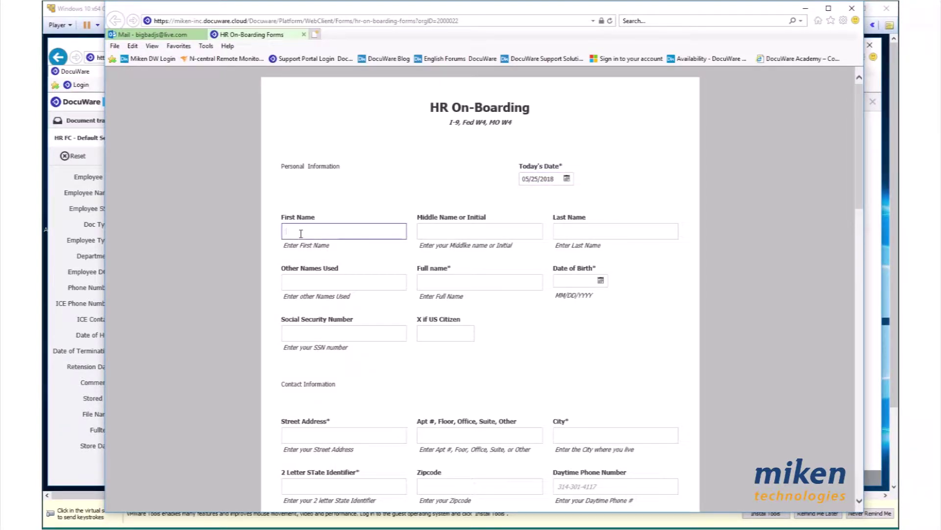
left_click(475, 232)
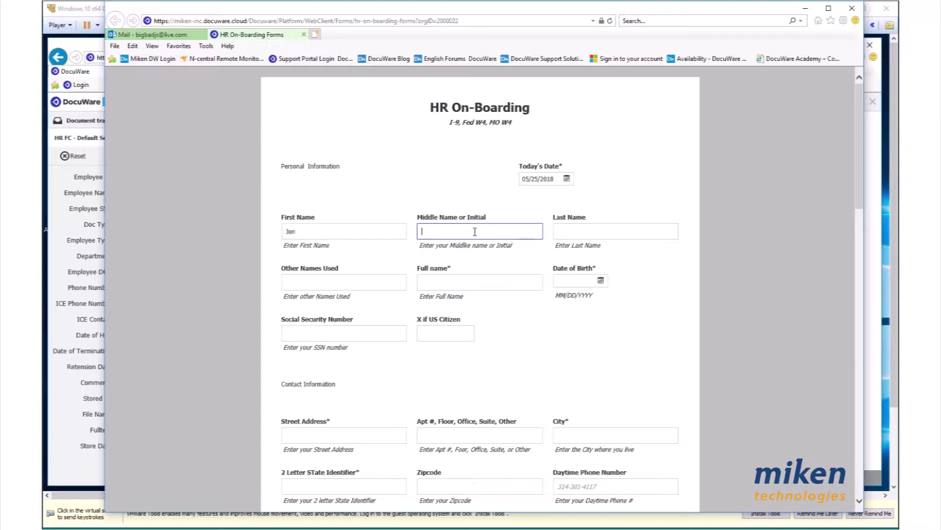
type("E")
left_click(620, 238)
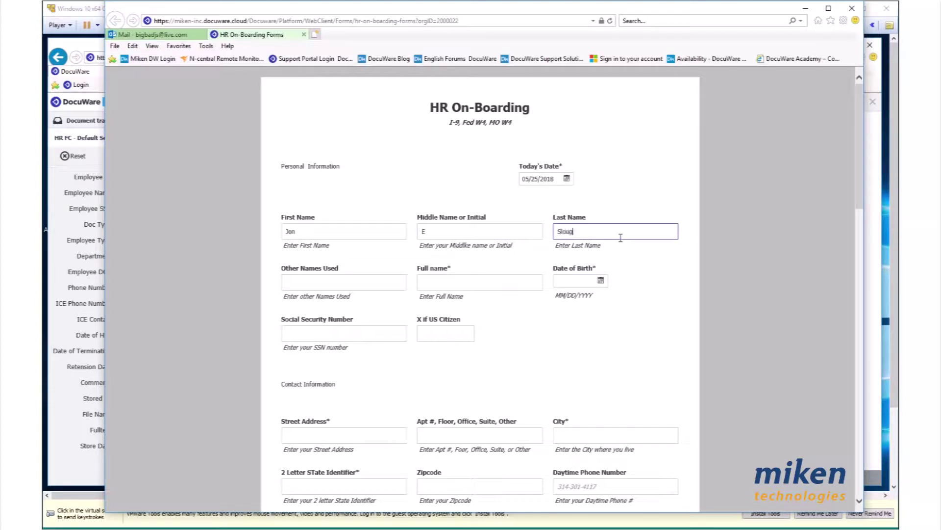
left_click(472, 284)
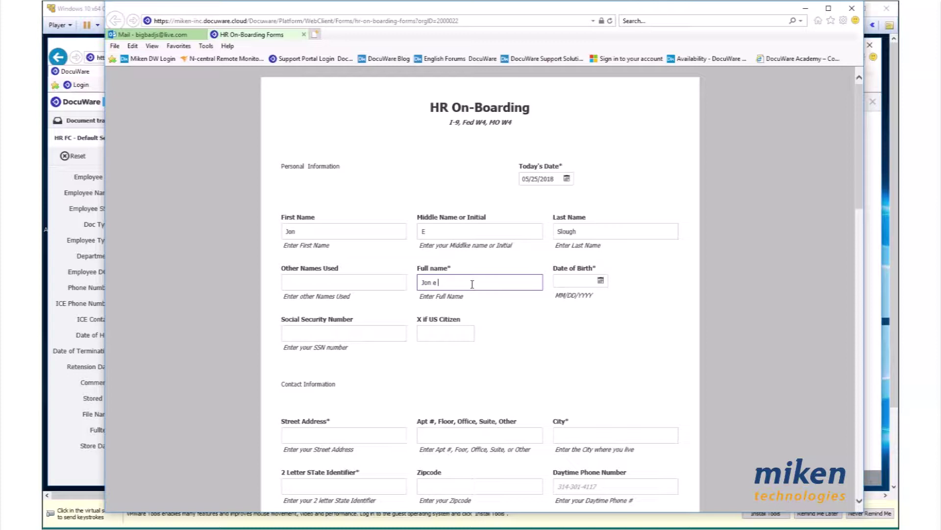
Enter the employee's date of birth and Social Security number
left_click(573, 282)
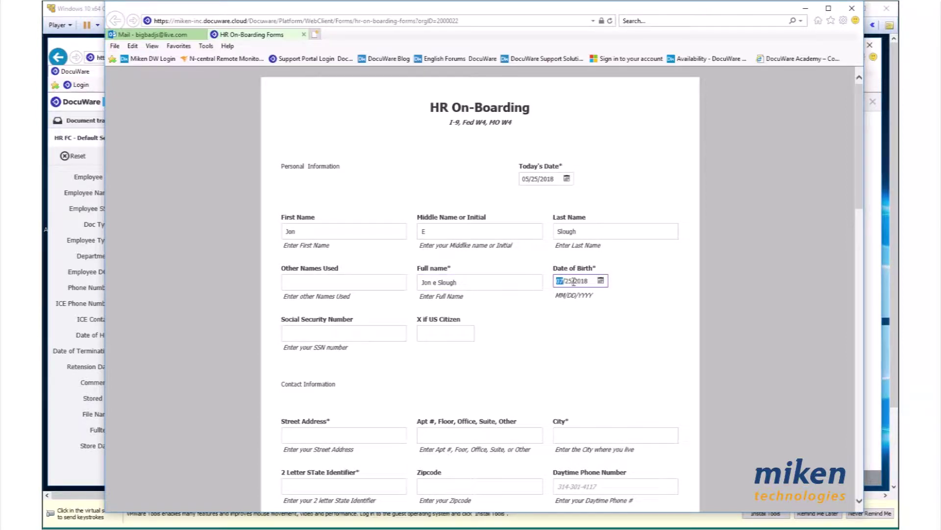
key("Right")
key("Right")
type("195")
left_click(317, 334)
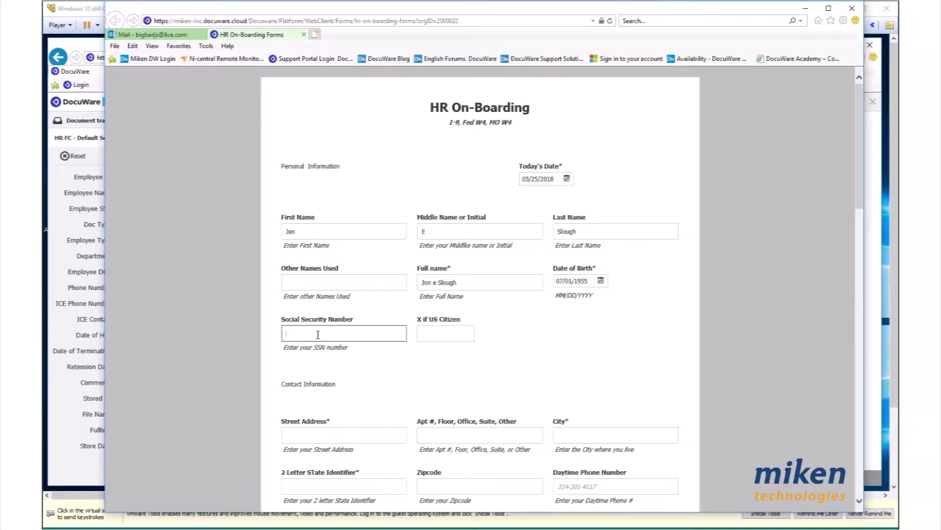
type("999-99-9999")
Mark 'X if US Citizen' with X and scroll down to the signature section and back
left_click(443, 335)
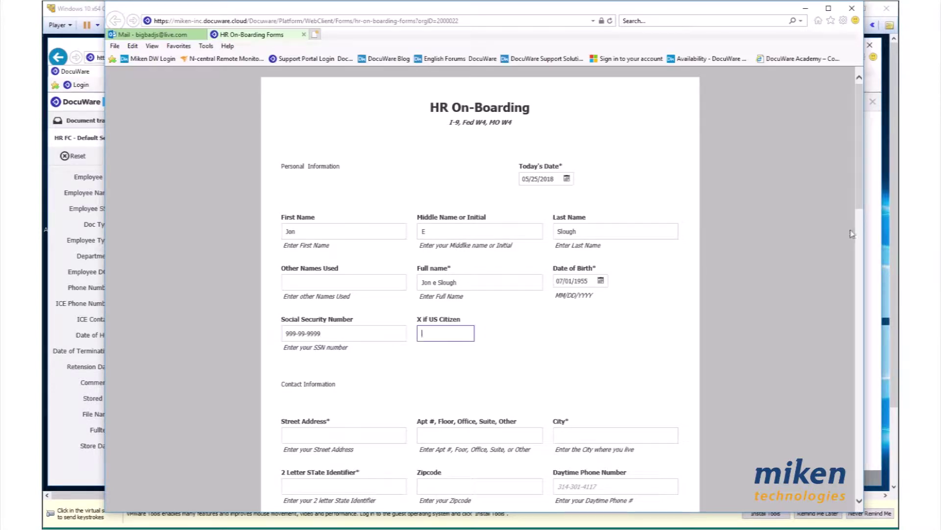
left_click_drag(860, 146, 834, 363)
scroll(833, 363, "down", 2)
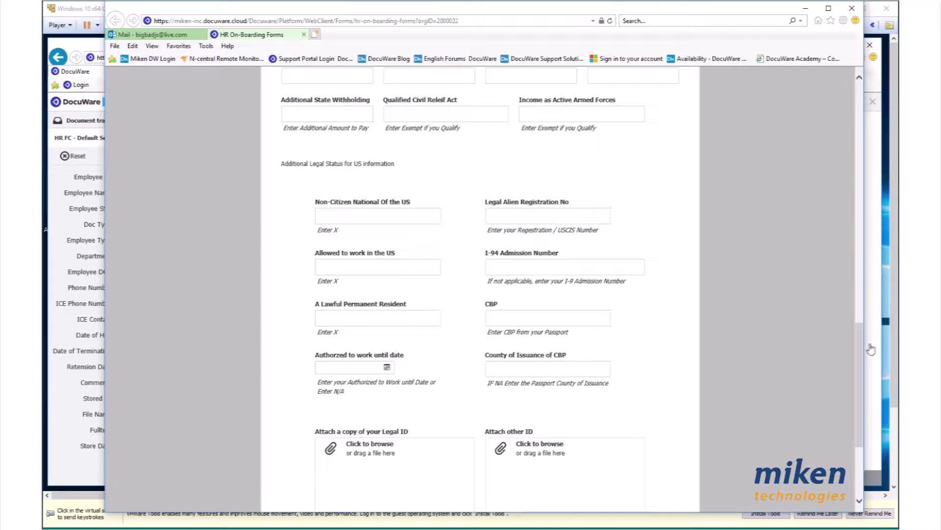
left_click_drag(858, 367, 871, 105)
left_click(442, 335)
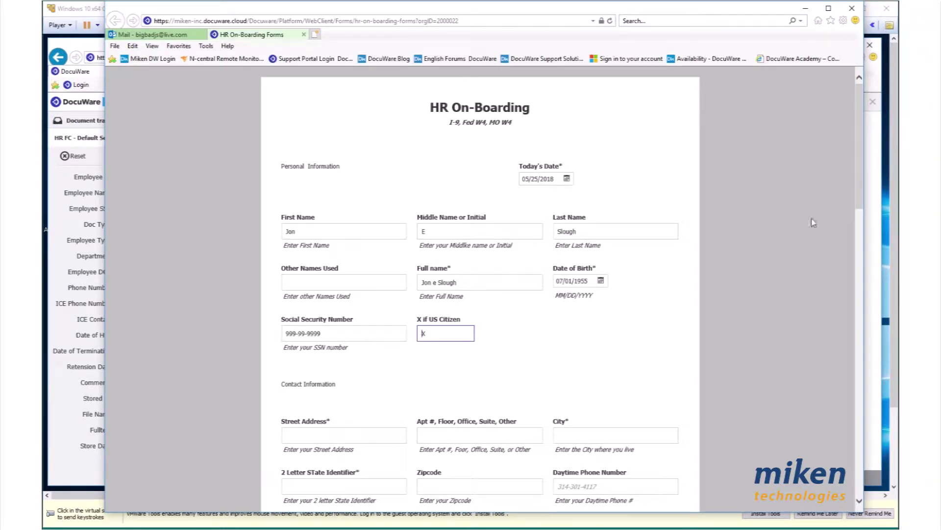
left_click(346, 437)
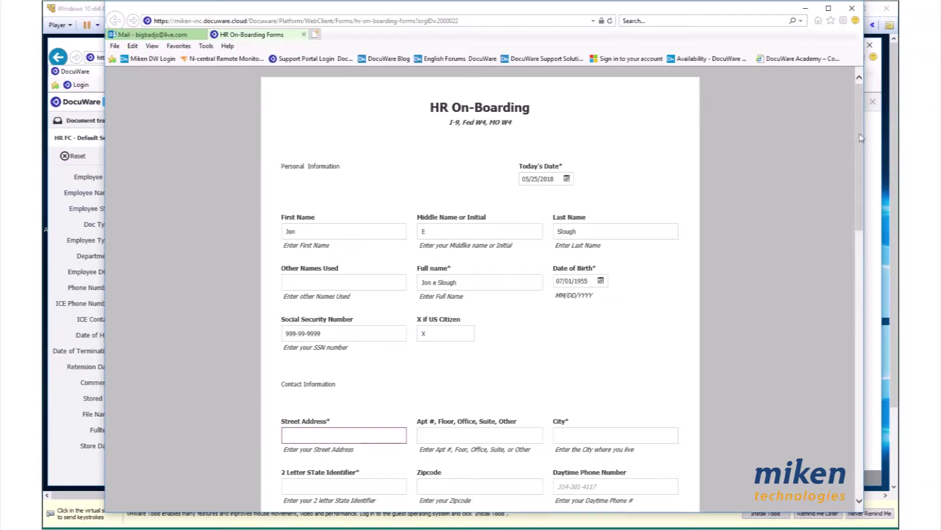
left_click_drag(859, 138, 857, 348)
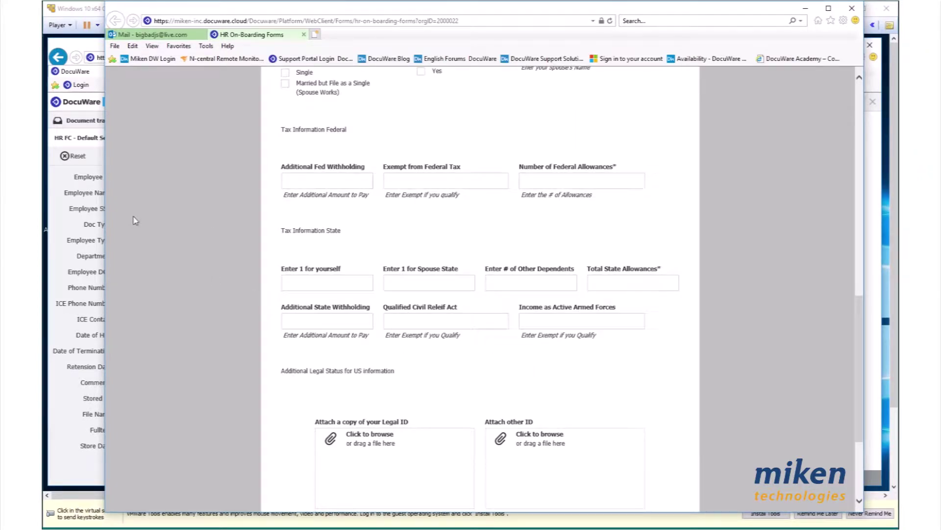
scroll(611, 343, "down", 3)
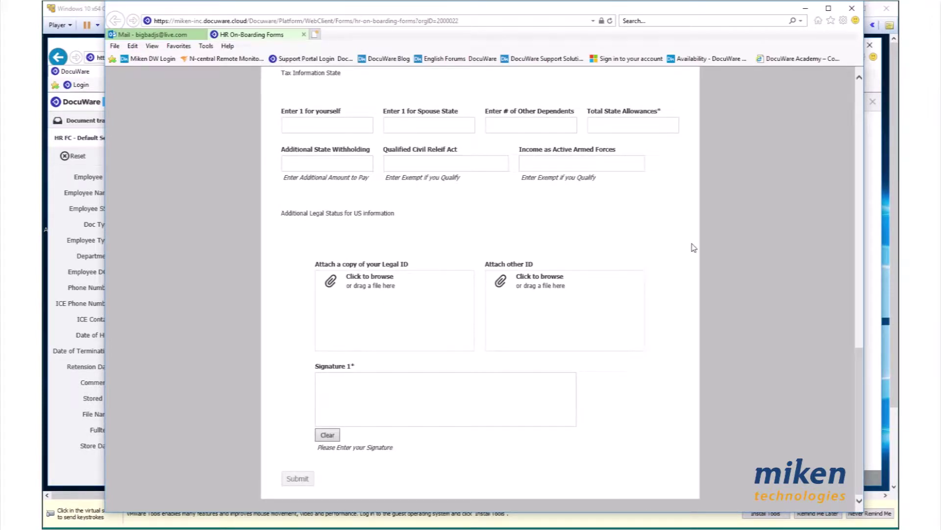
left_click_drag(861, 389, 853, 88)
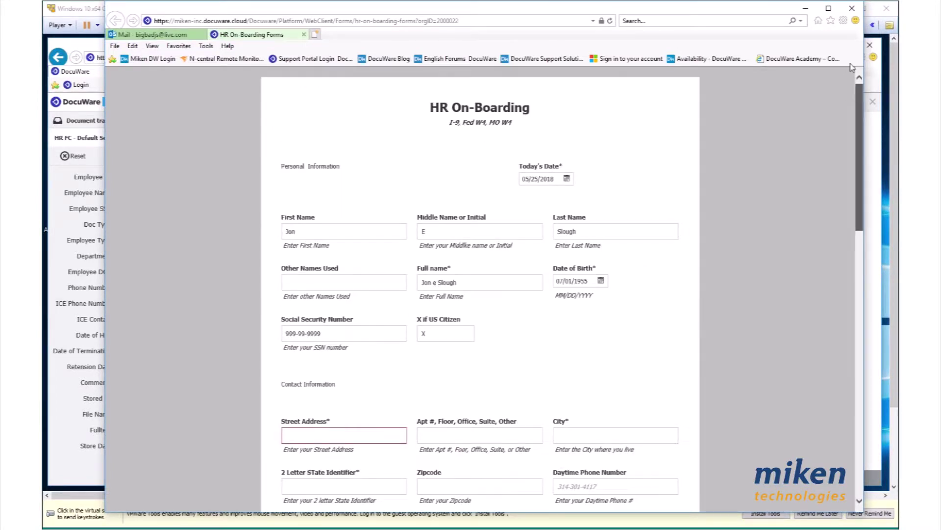
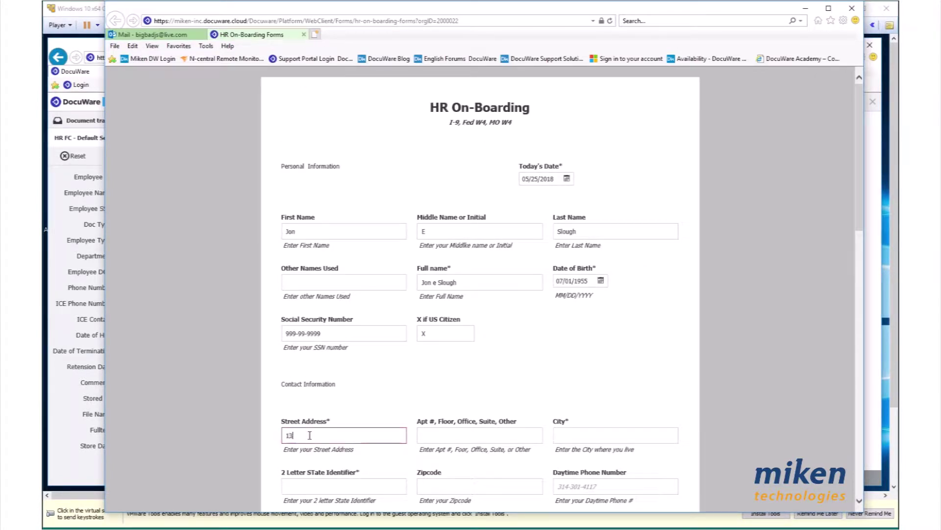
Enter the employee's street address, apartment, city, state and zip code
left_click(449, 432)
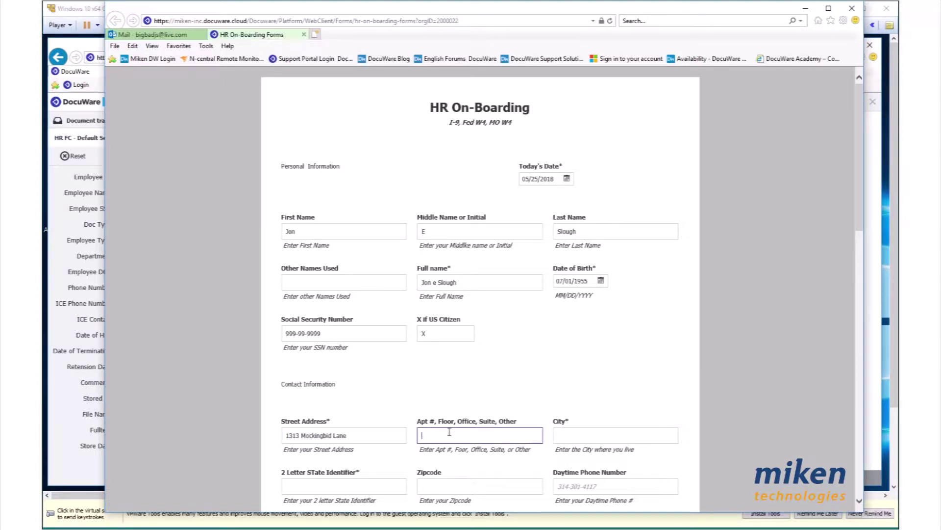
type("2G")
left_click(614, 436)
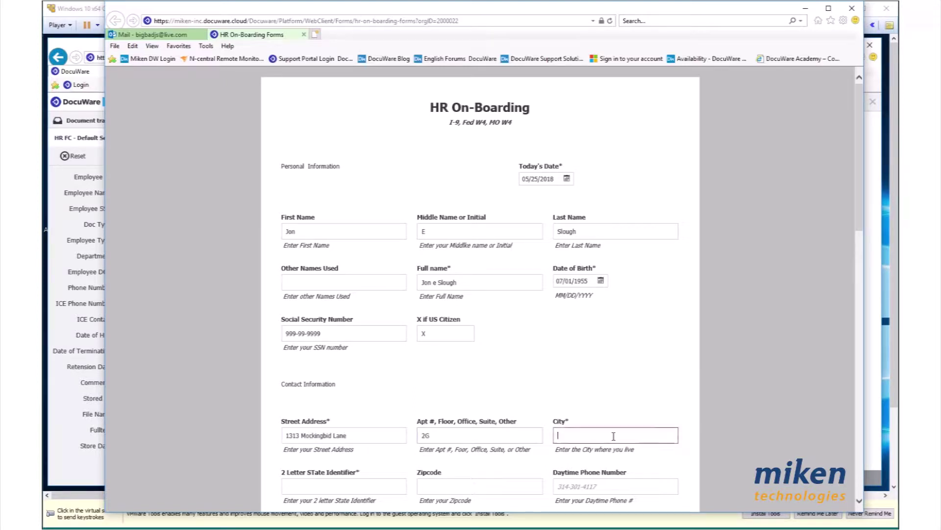
type("St Peters")
scroll(632, 349, "down", 4)
left_click(325, 285)
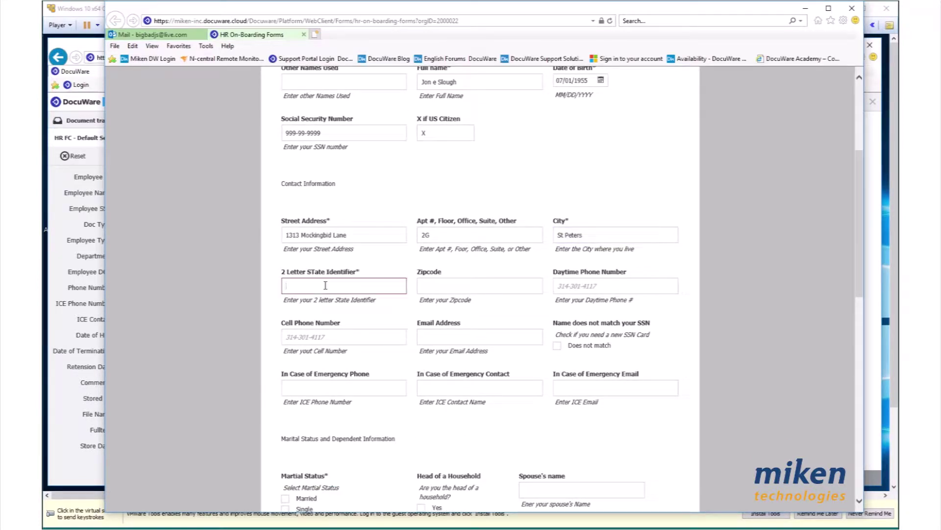
type("MO")
left_click(488, 286)
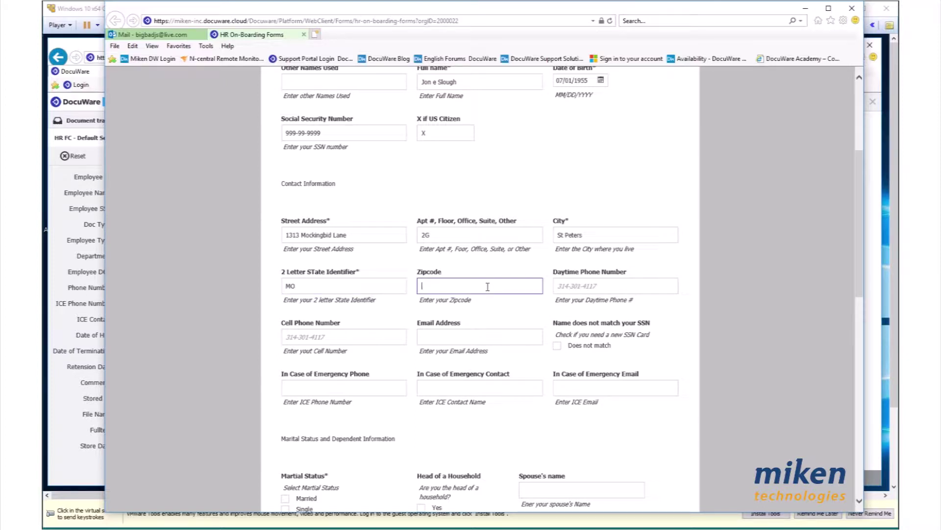
type("63376")
Enter the employee's daytime and cell phone numbers, e-mail address and emergency phone number
left_click(616, 284)
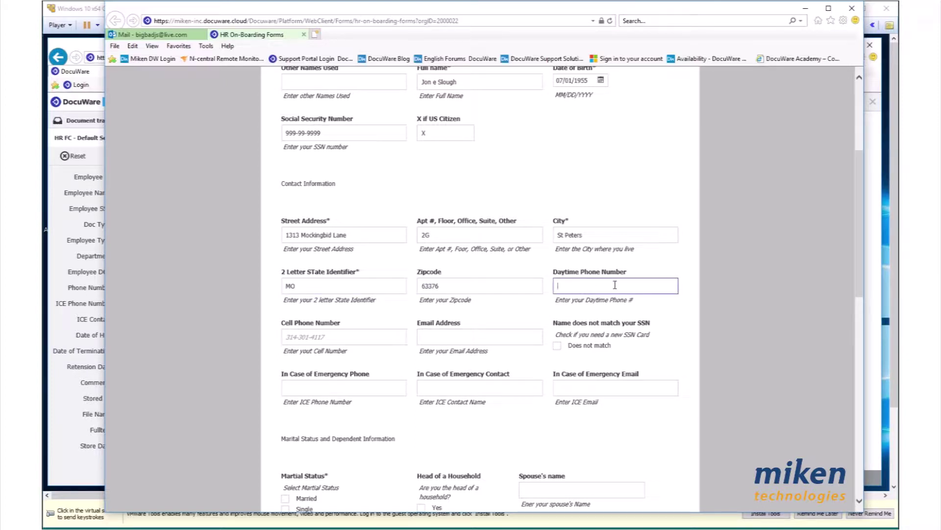
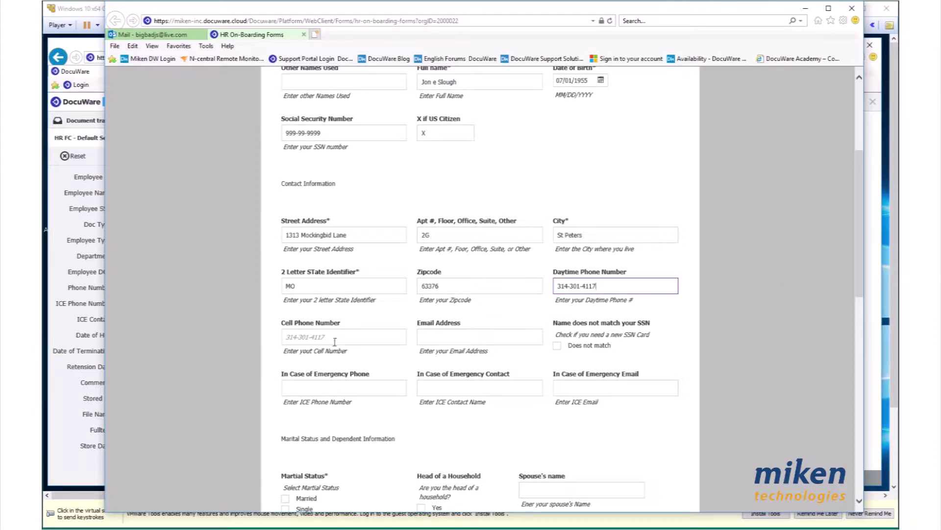
left_click(335, 338)
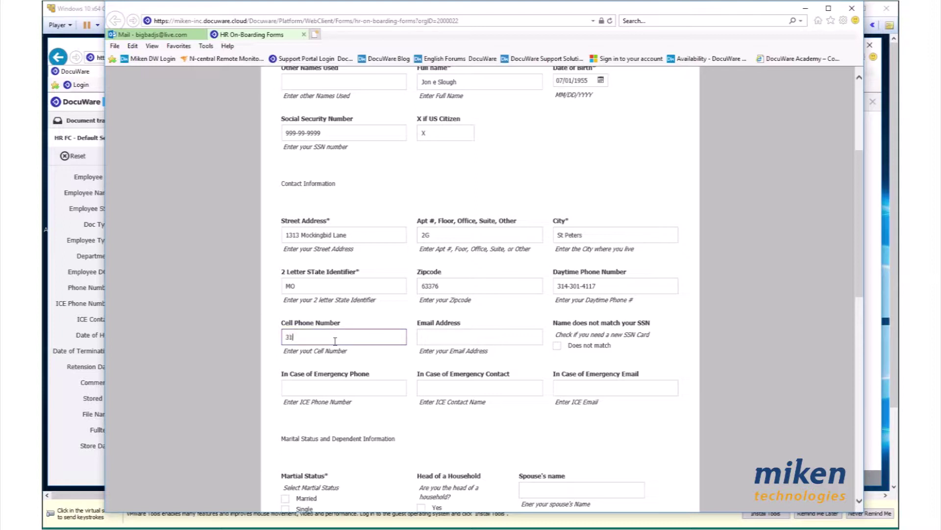
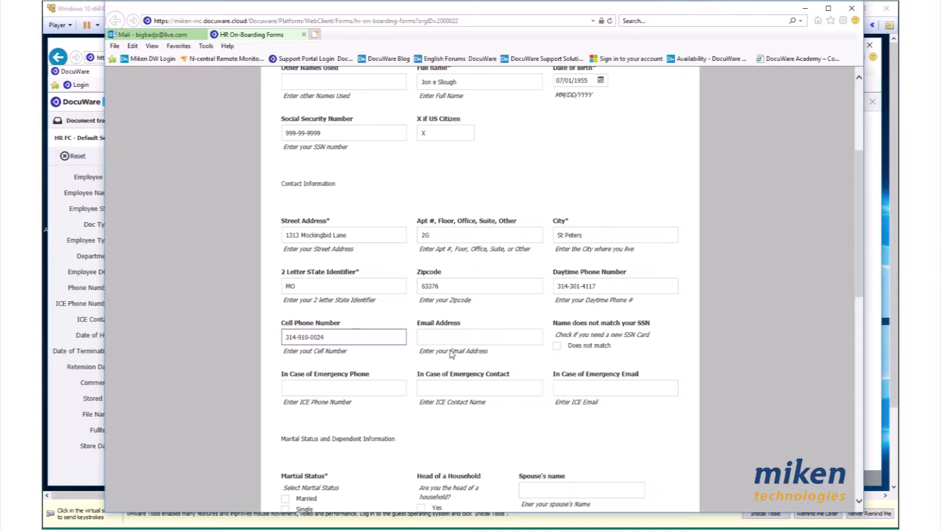
left_click(450, 338)
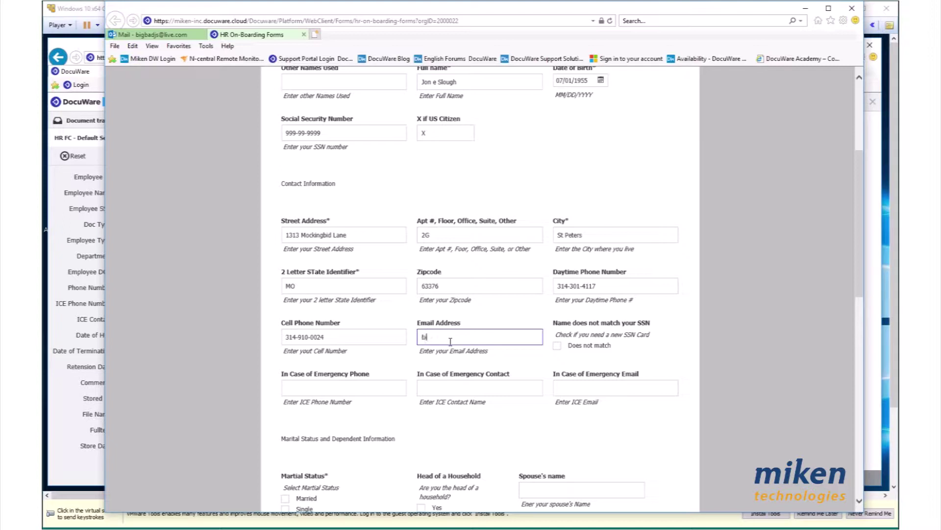
left_click(306, 386)
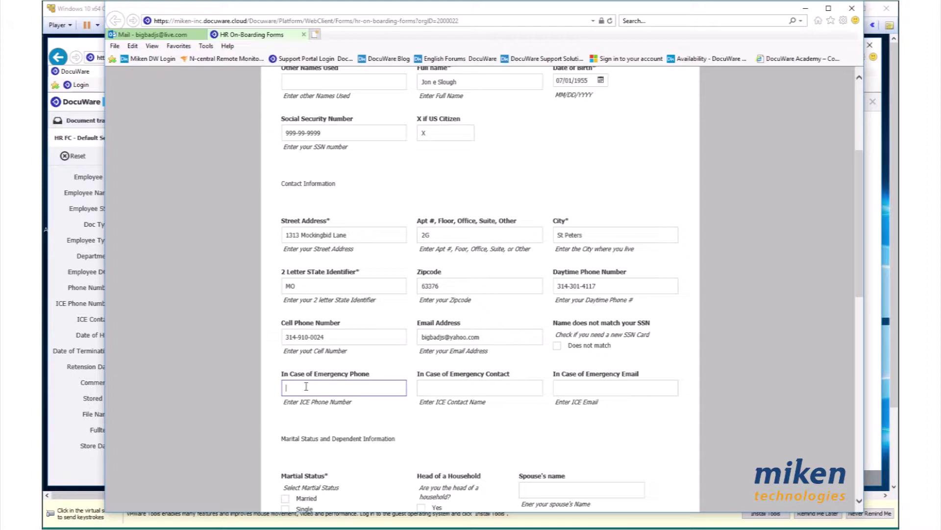
type("314-555-12434")
Fix the emergency phone's extra digit, close the dev tools, and enter the ICE contact's name and e-mail
key("BackSpace")
left_click(450, 375)
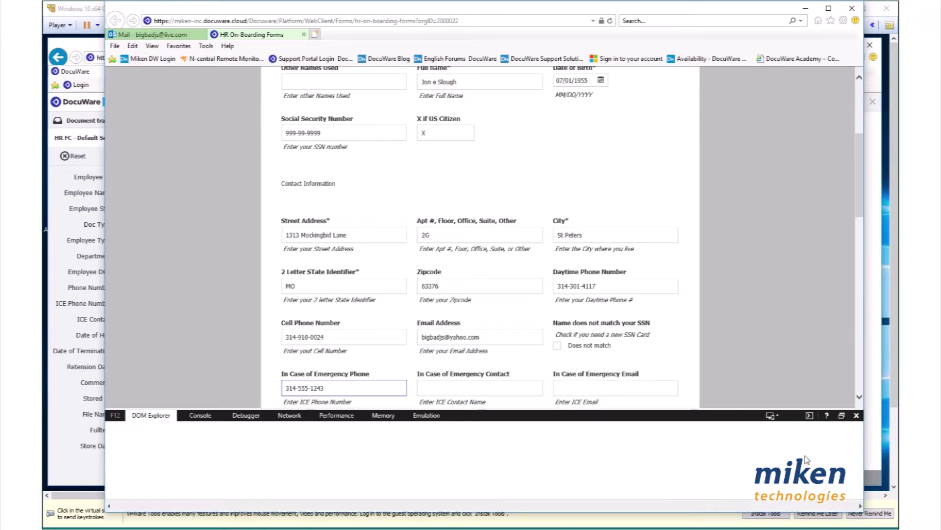
left_click(857, 417)
scroll(676, 314, "down", 8)
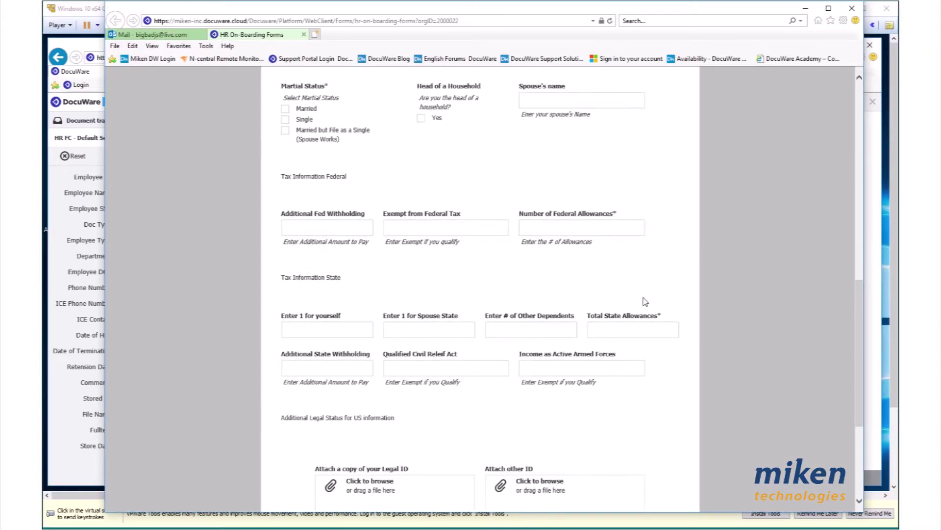
scroll(645, 302, "up", 5)
left_click(469, 332)
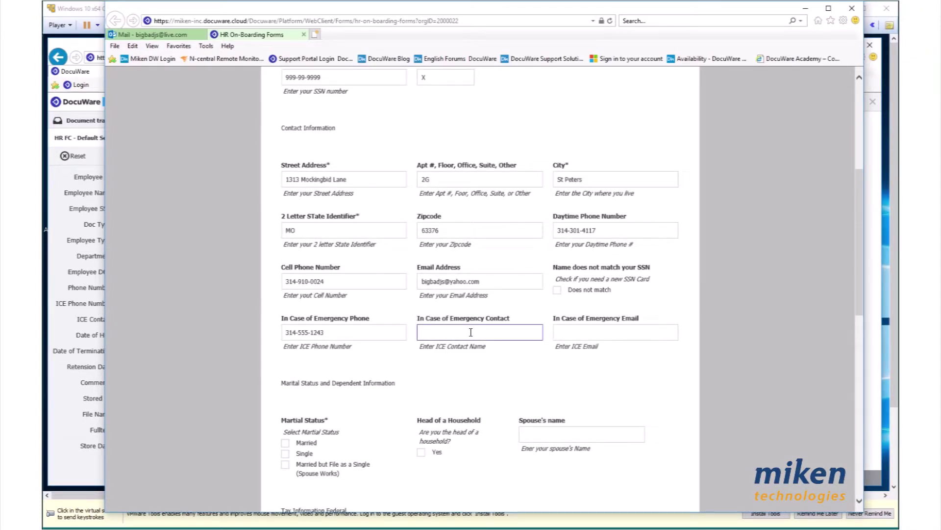
left_click(600, 333)
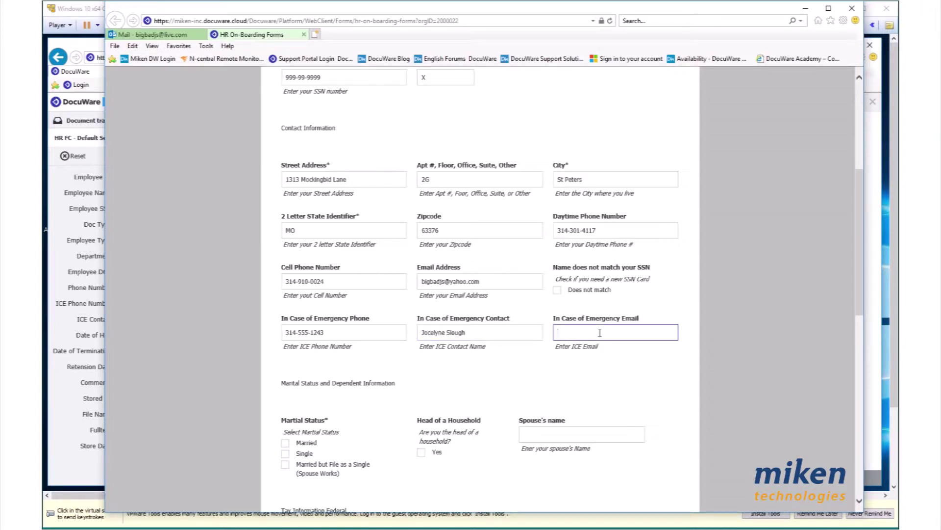
scroll(490, 368, "down", 3)
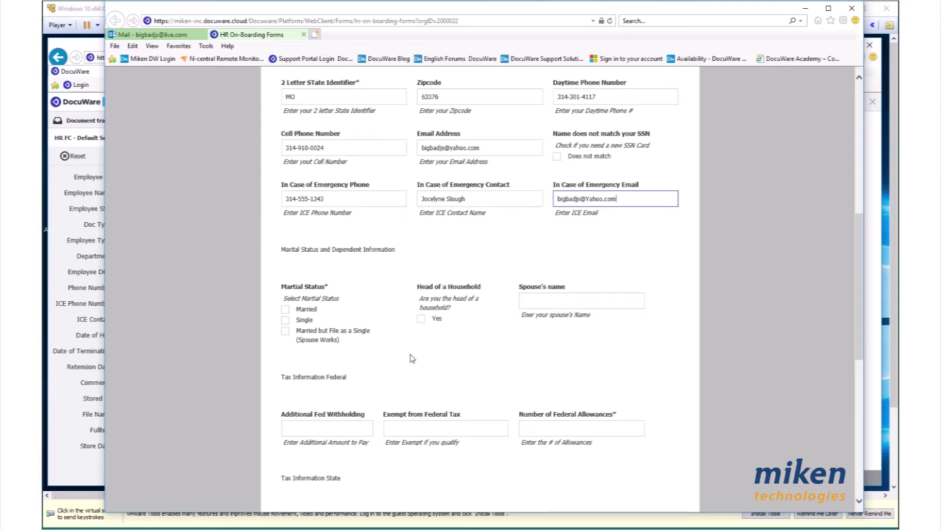
Mark Married and Head of Household Yes, and enter the spouse's name
left_click(285, 309)
left_click(421, 319)
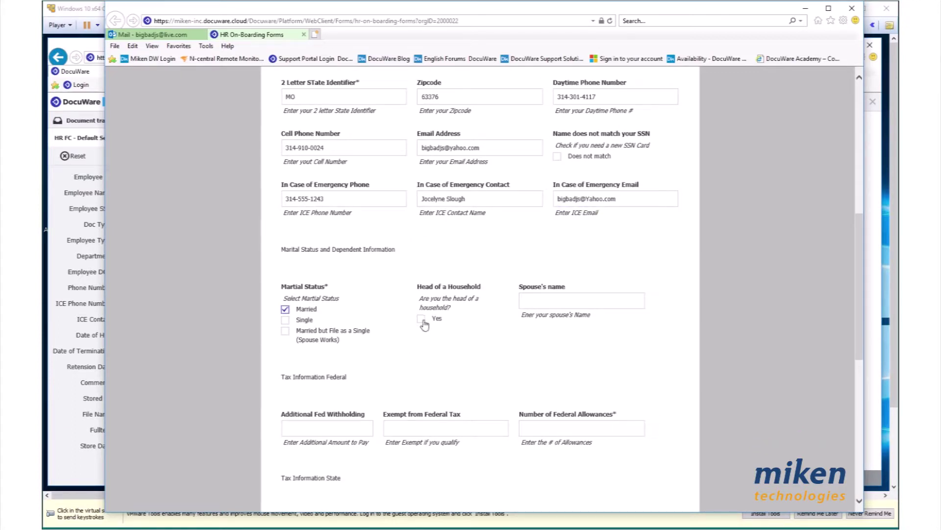
left_click(556, 303)
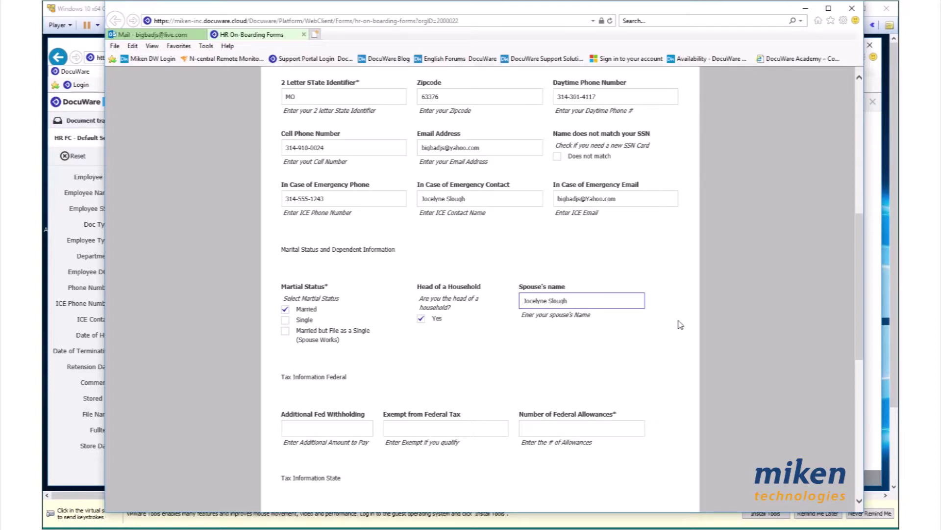
scroll(681, 324, "down", 3)
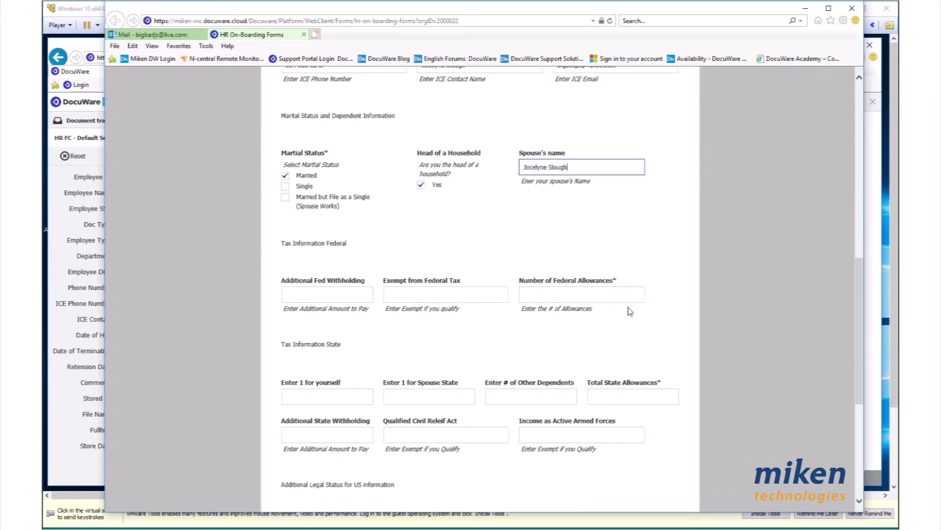
Enter 3 federal allowances and state allowances 1, 1, 0 for a total of 2
left_click(341, 292)
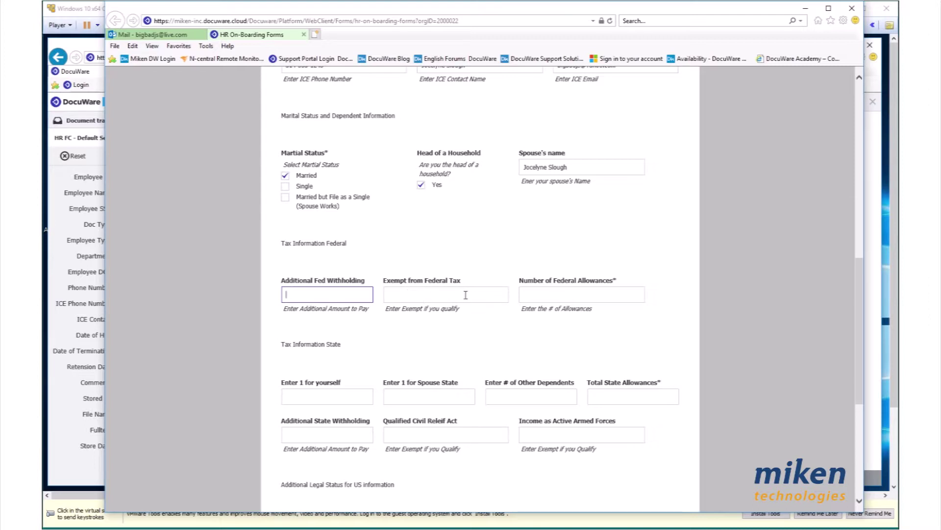
left_click(554, 295)
type("3")
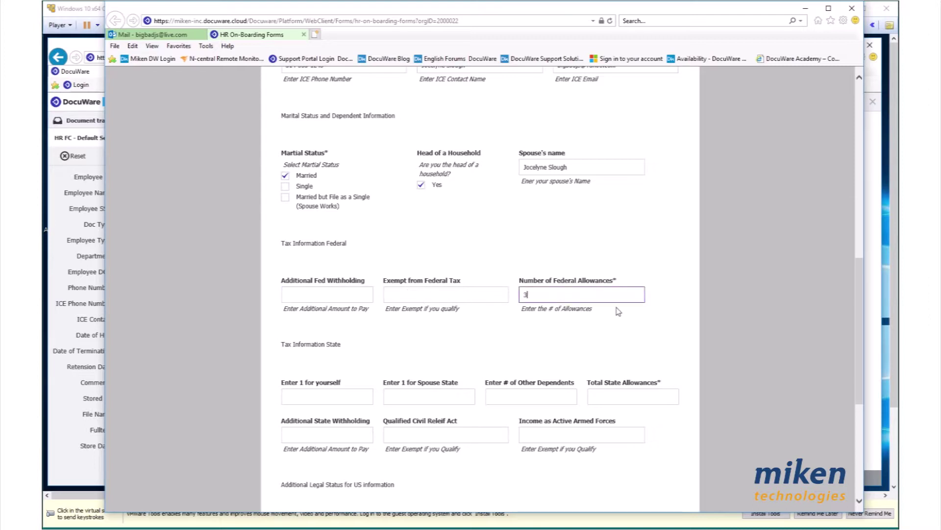
scroll(638, 318, "down", 3)
left_click(308, 264)
type("1")
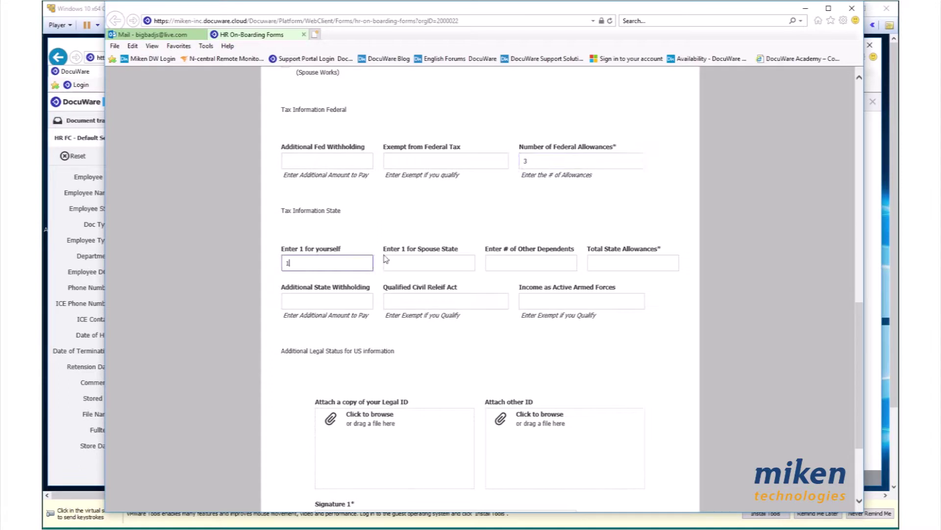
left_click(429, 261)
type("1")
left_click(519, 260)
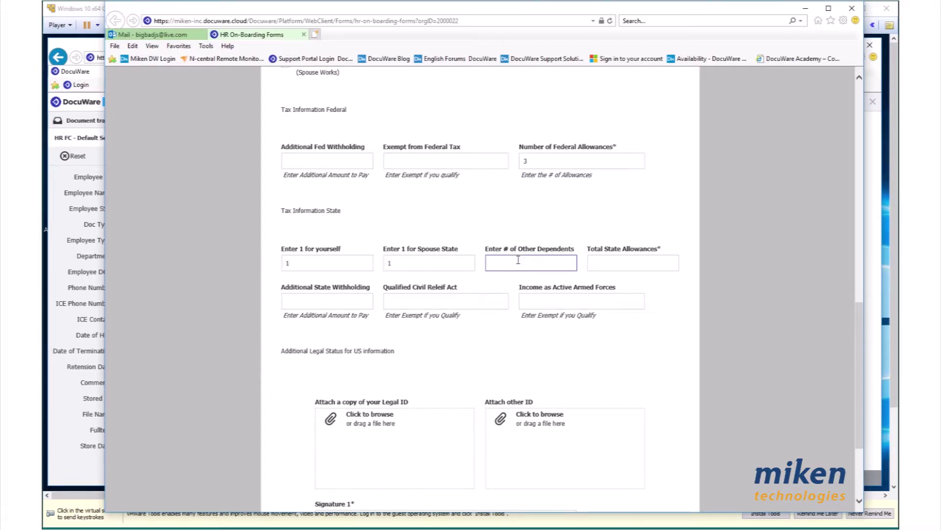
left_click(608, 261)
type("2")
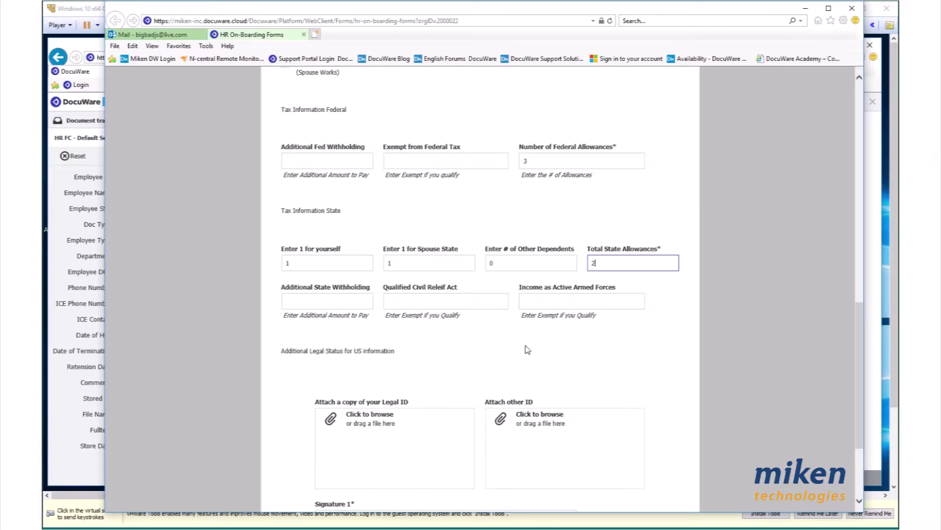
scroll(527, 349, "down", 3)
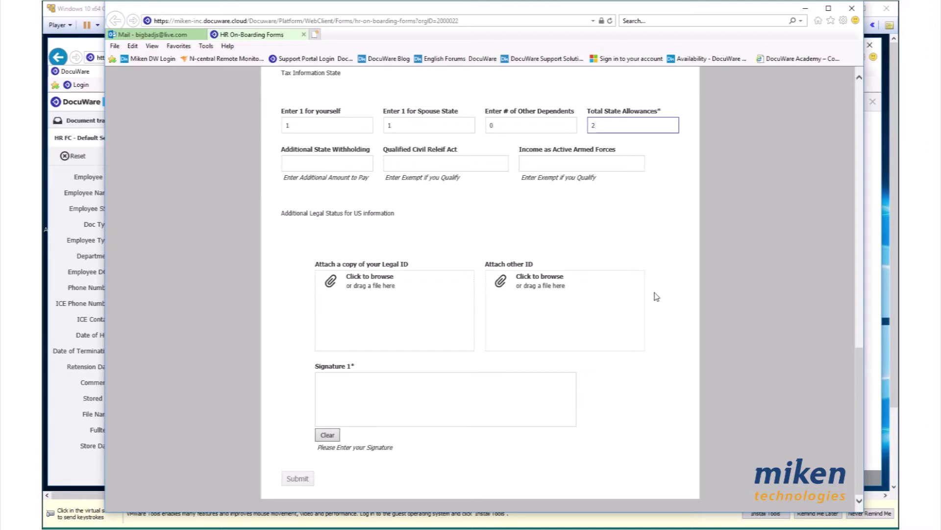
Sign in the Signature 1 box, submit the form, and close its tab once submitted
mouse_move(336, 406)
left_mouse_down()
mouse_move(338, 390)
mouse_move(354, 407)
mouse_move(375, 407)
mouse_move(392, 388)
mouse_move(390, 398)
mouse_move(425, 387)
mouse_move(414, 406)
mouse_move(441, 385)
mouse_move(456, 404)
mouse_move(486, 394)
mouse_move(489, 410)
mouse_move(513, 397)
left_mouse_up()
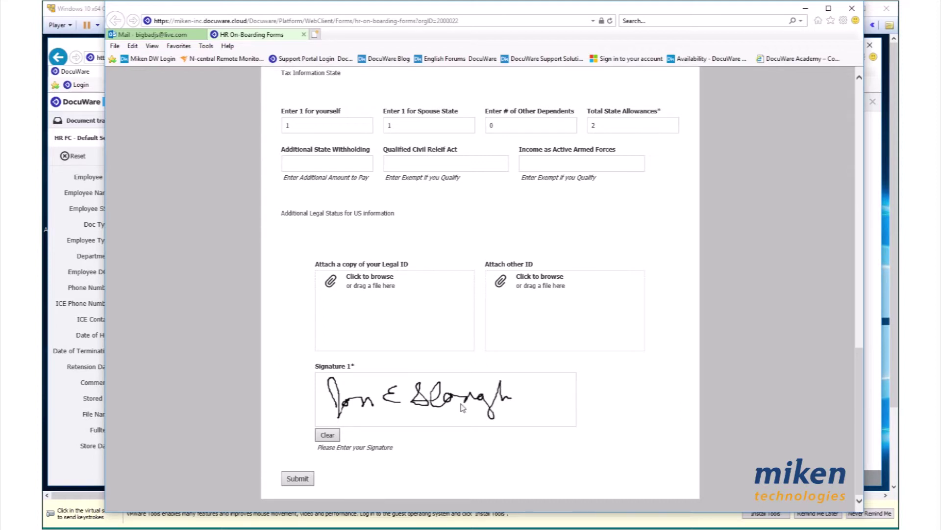
left_click(302, 479)
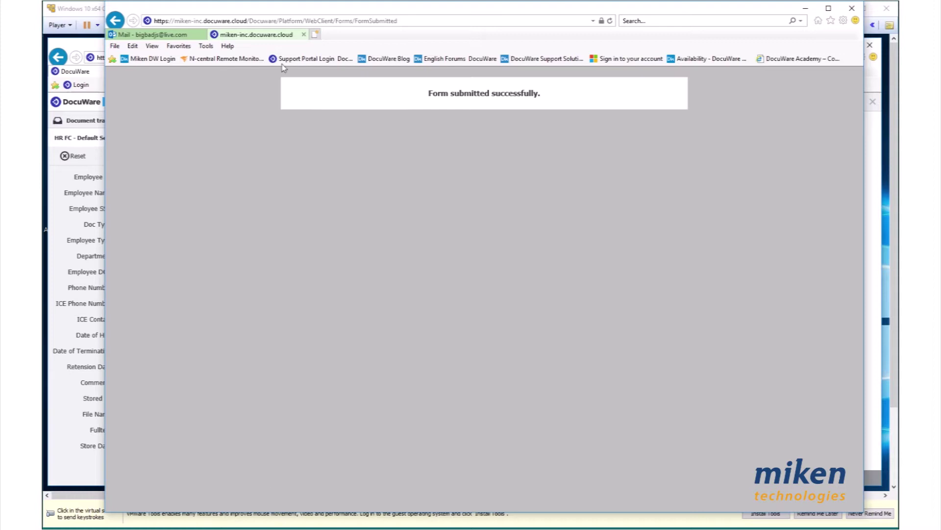
left_click(302, 35)
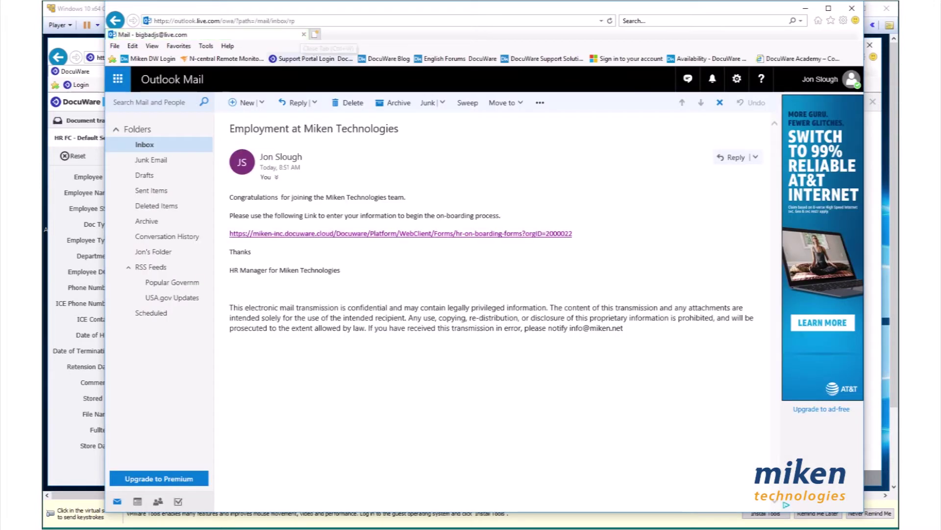
Minimize Outlook, rerun the HR FC search to list the four new documents, and open the I-9
left_click(804, 11)
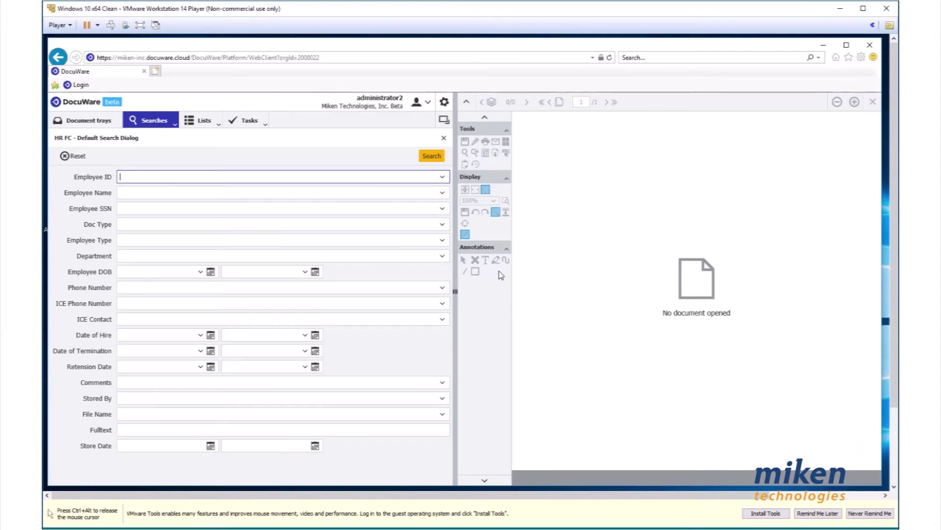
left_click(434, 157)
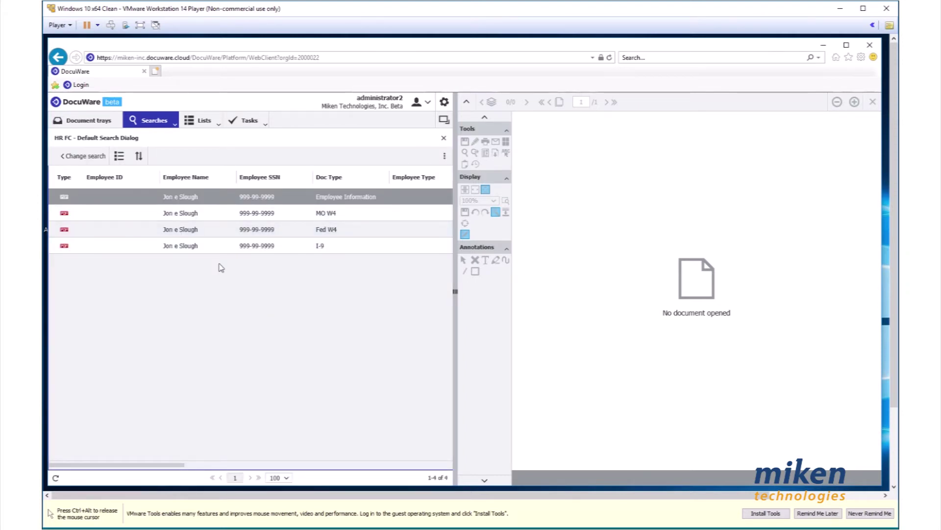
double_click(255, 247)
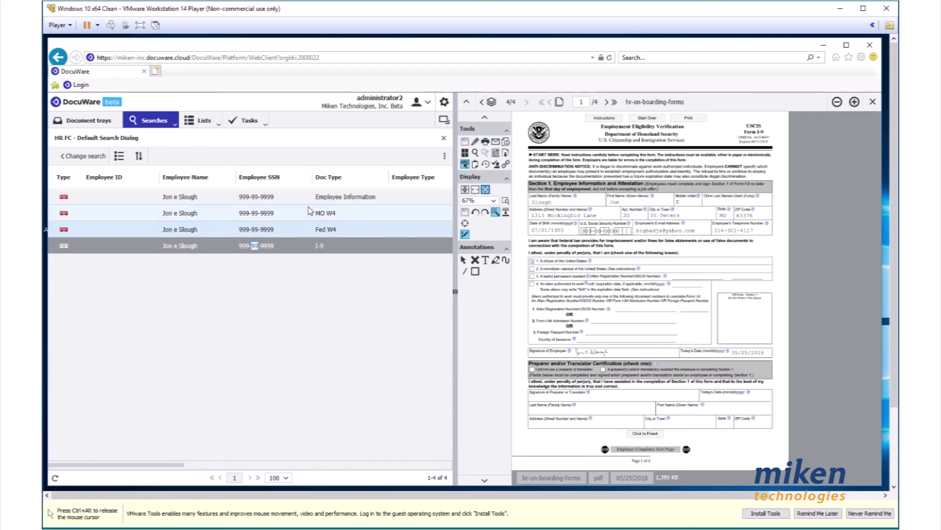
Open the Fed W4, MO W4 and Employee Information documents in turn in the viewer
left_click(278, 228)
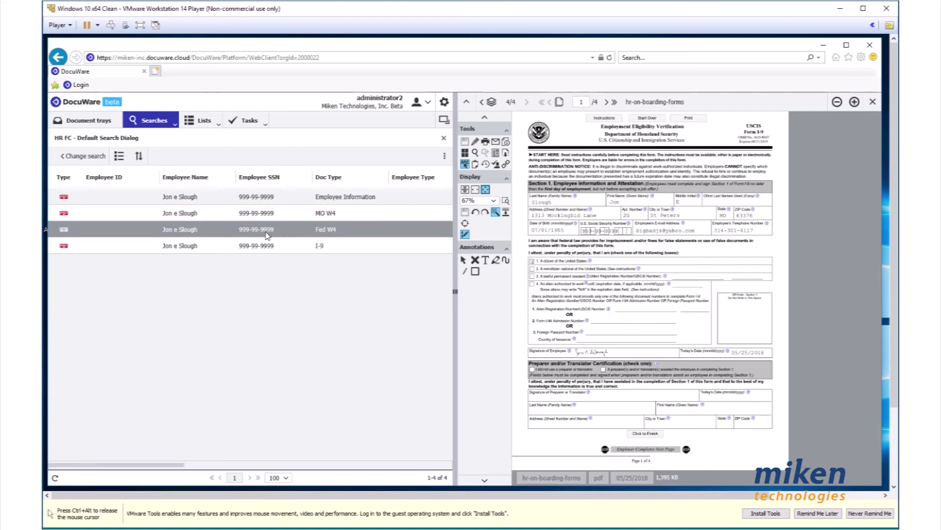
double_click(267, 230)
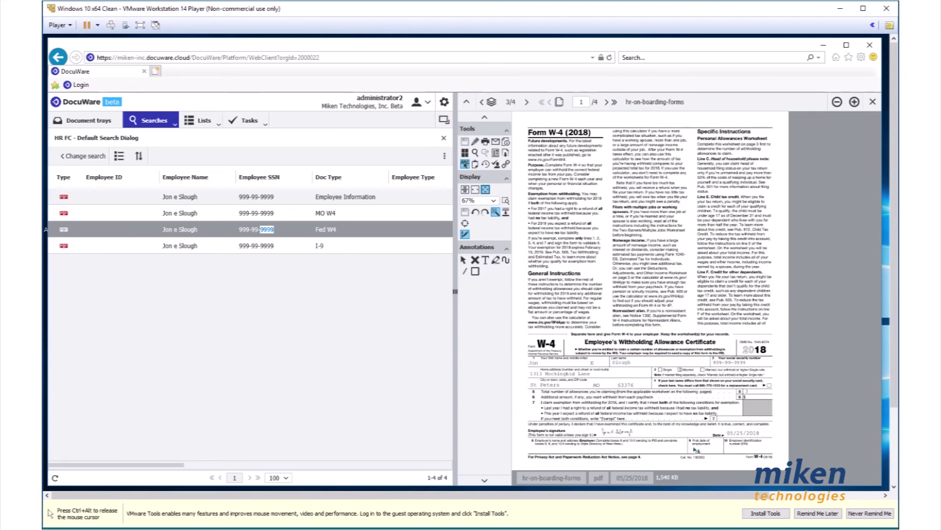
double_click(242, 213)
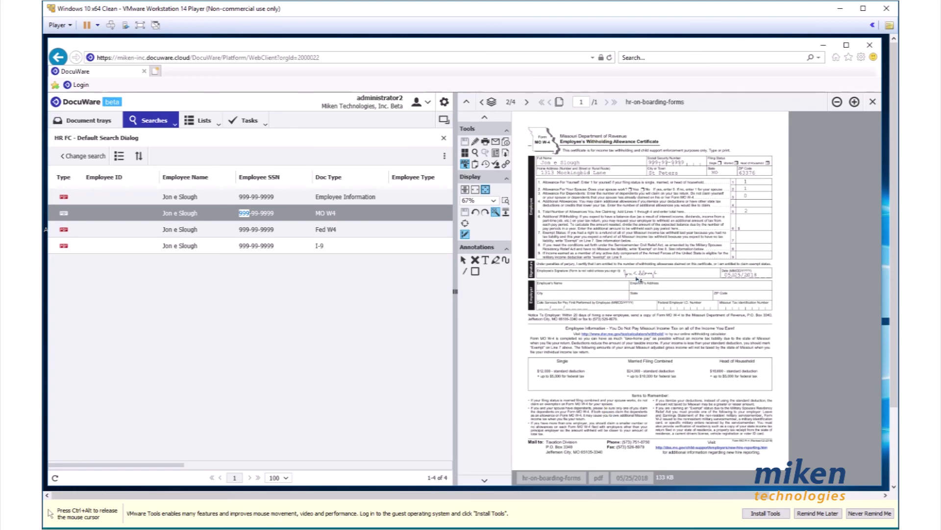
double_click(184, 197)
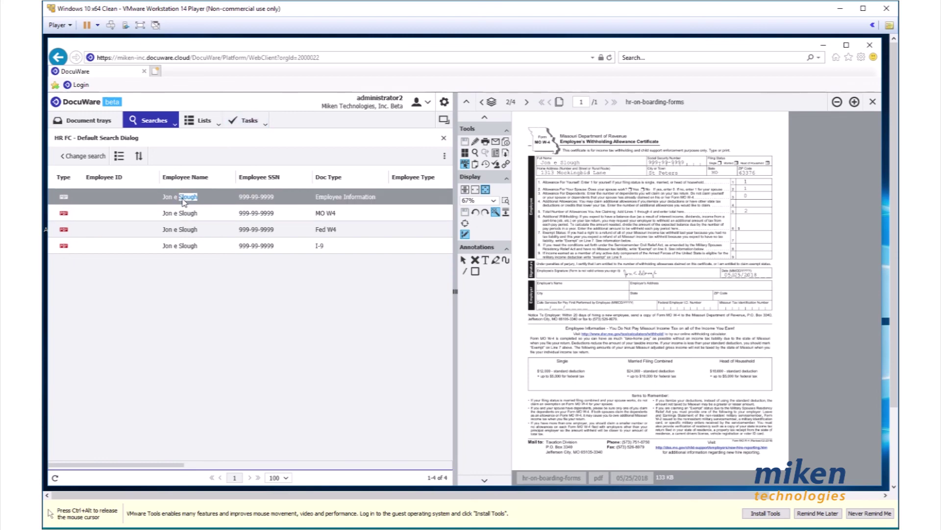